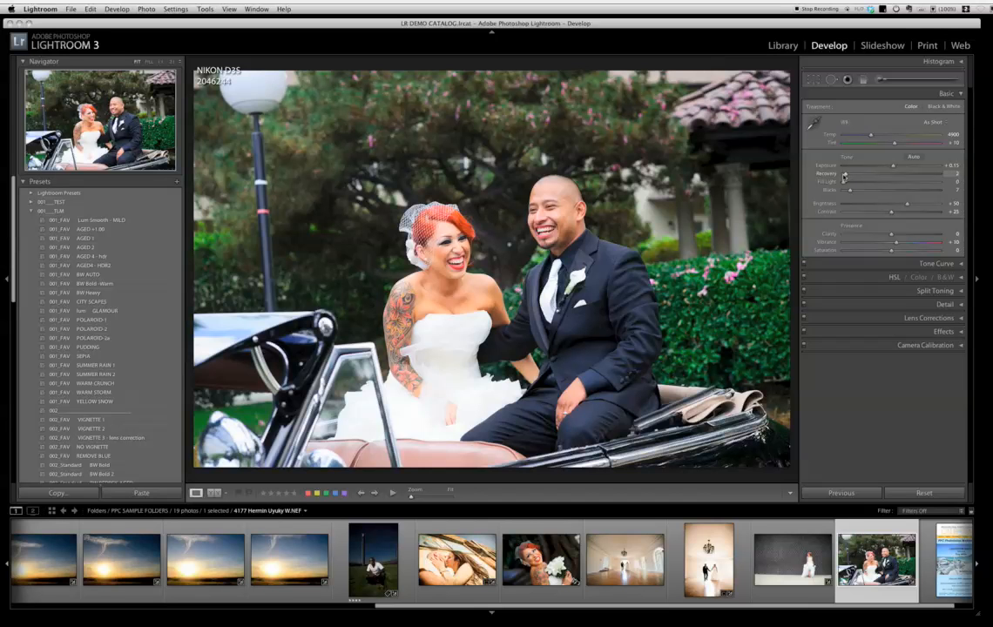
Step: Try an Exposure of +0.90 with Recovery at 24 on the couple's car photo, and revert the adjustments
left_click_drag(843, 177, 841, 180)
left_click_drag(892, 166, 904, 167)
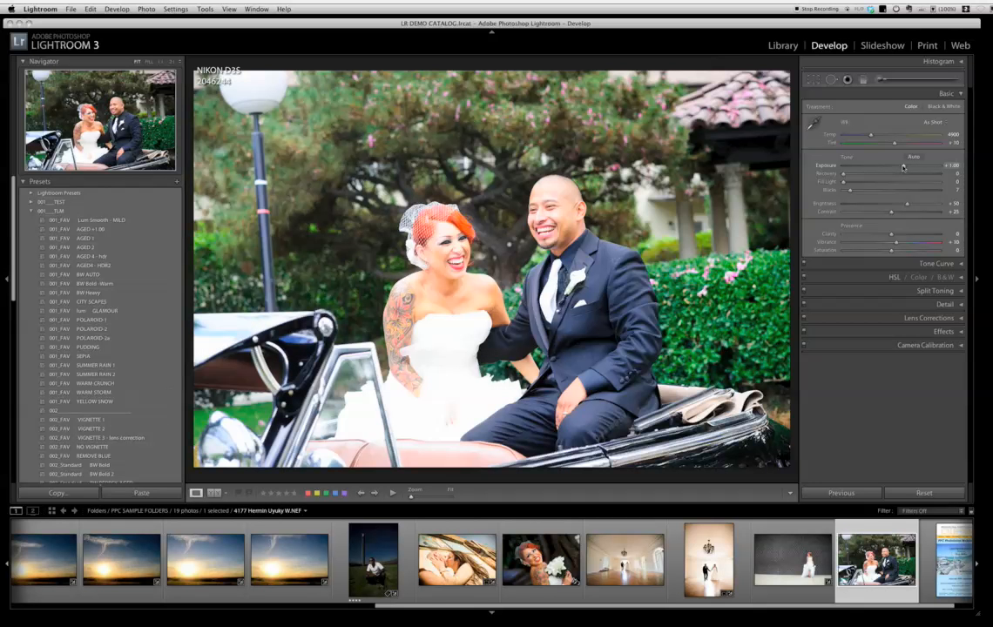
left_click_drag(904, 167, 901, 166)
left_click_drag(843, 173, 866, 173)
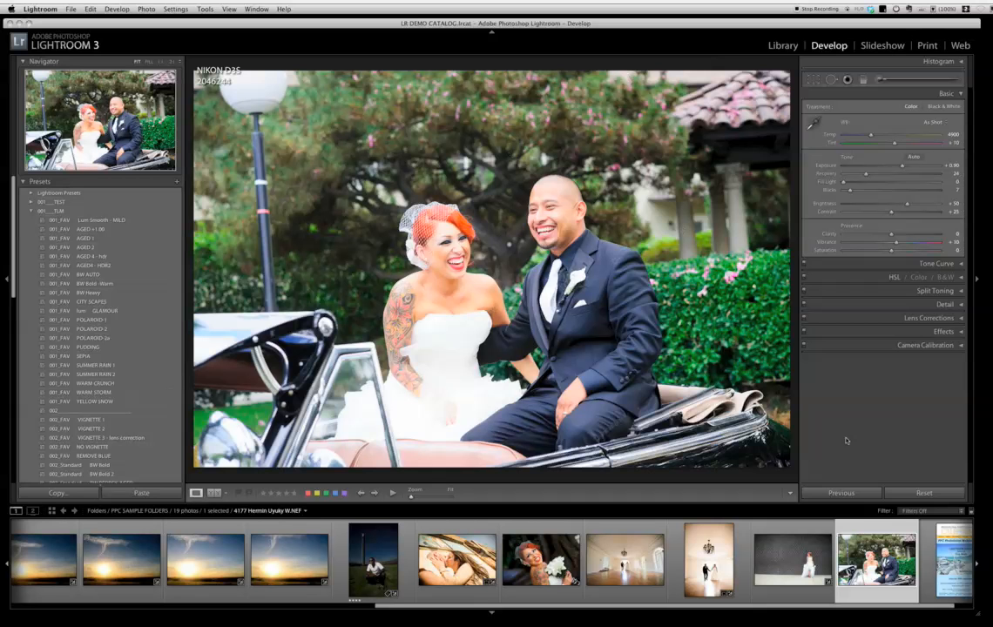
key("super+z")
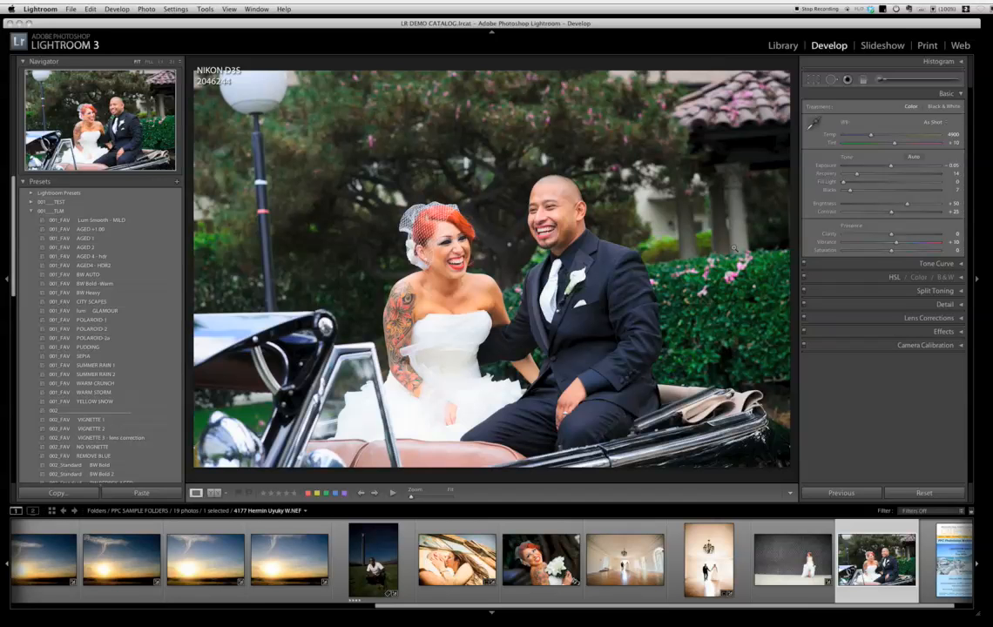
Step: Try an Exposure of +0.35 on the car photo, and set both Blacks and Recovery to 0
left_click_drag(890, 164, 899, 169)
left_click_drag(899, 168, 895, 167)
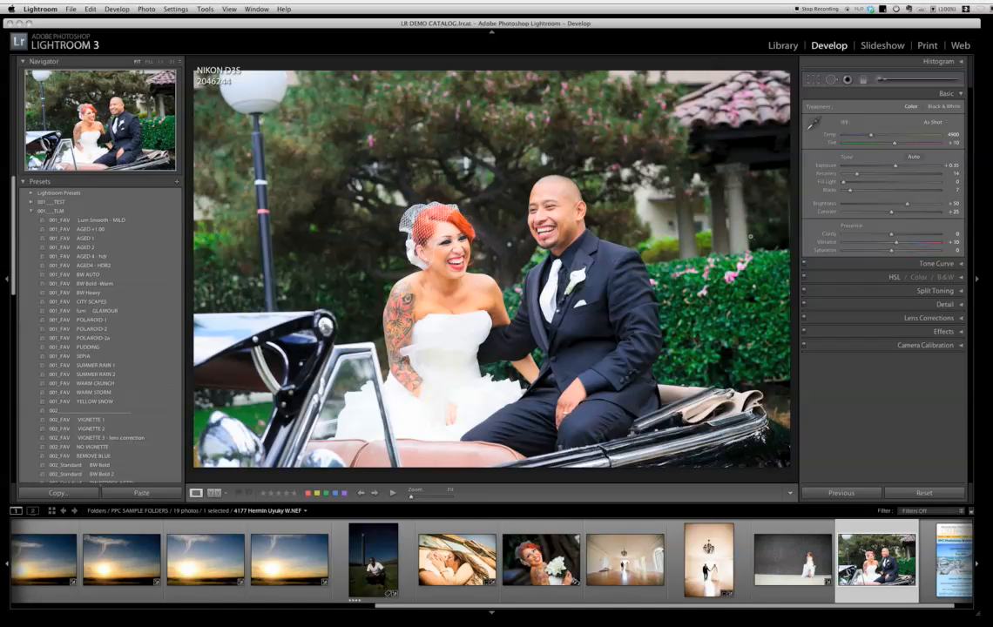
left_click_drag(849, 190, 842, 191)
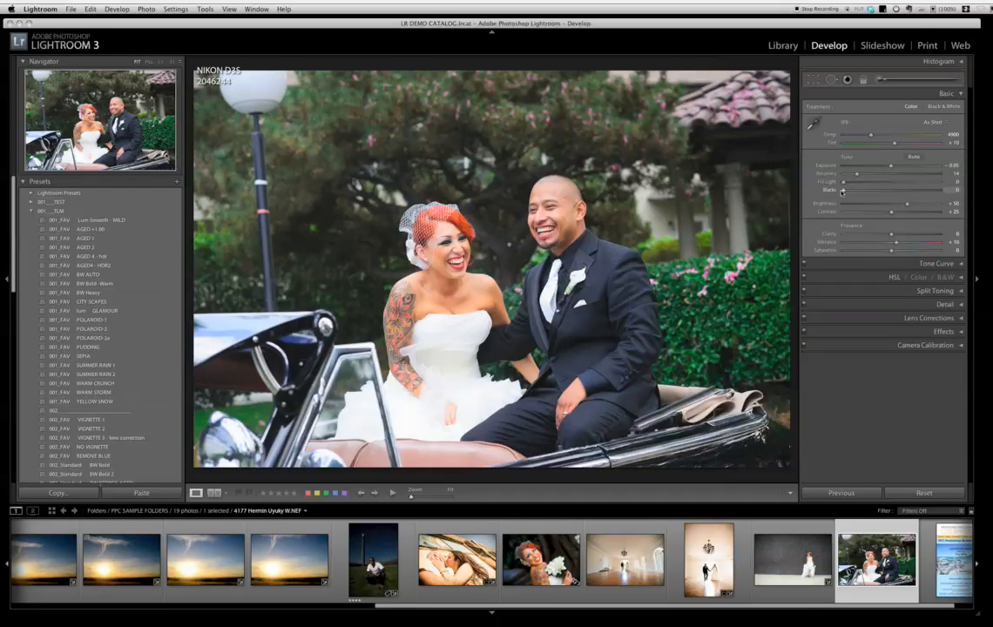
left_click_drag(856, 174, 842, 175)
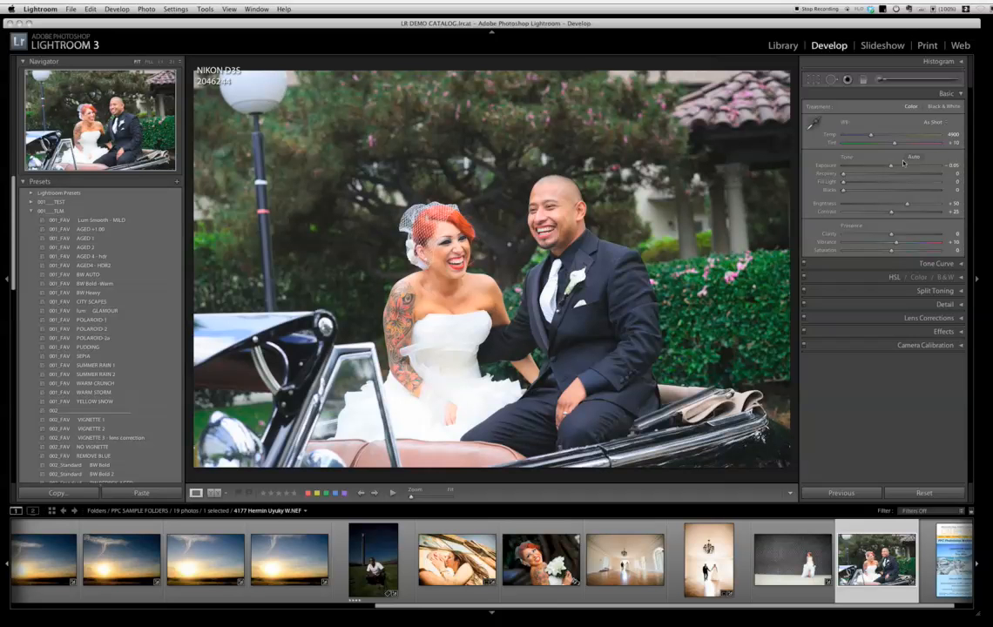
Step: Raise Blacks to 15, and undo that change with the bride's face enlarged to 1:1
left_click_drag(843, 189, 848, 191)
left_click_drag(847, 192, 856, 194)
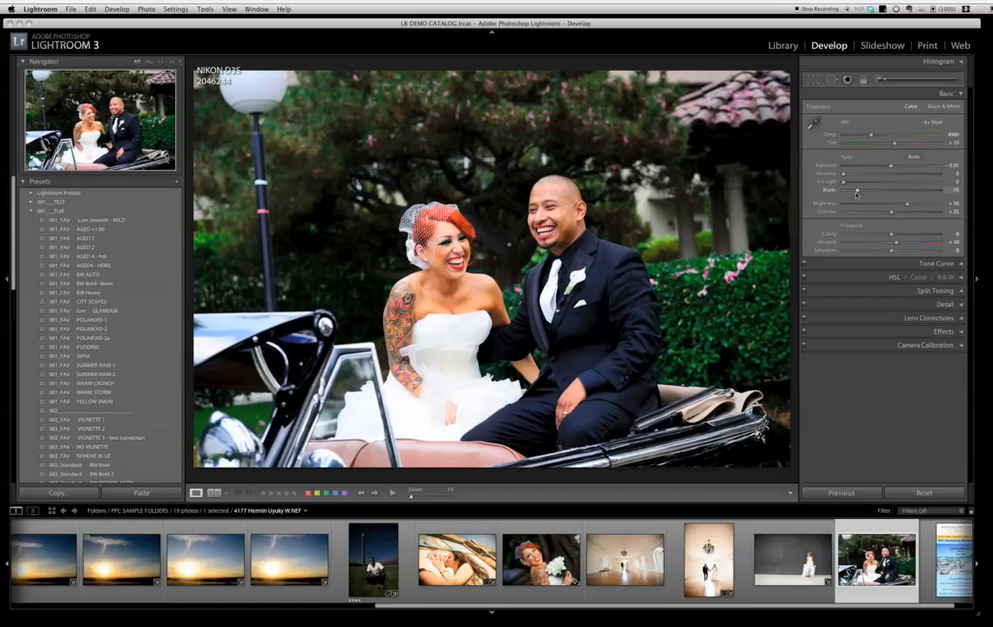
left_click(449, 249)
key("super+z")
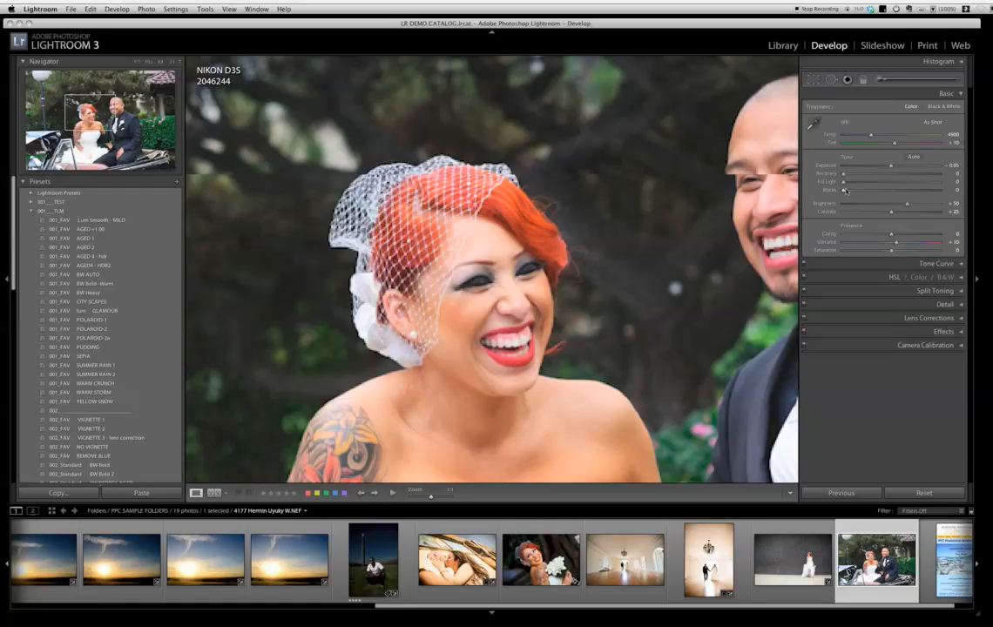
Step: Compare Blacks at 9 and at 0 on the enlarged bride's face, and return to the full photo view
left_click_drag(842, 190, 846, 190)
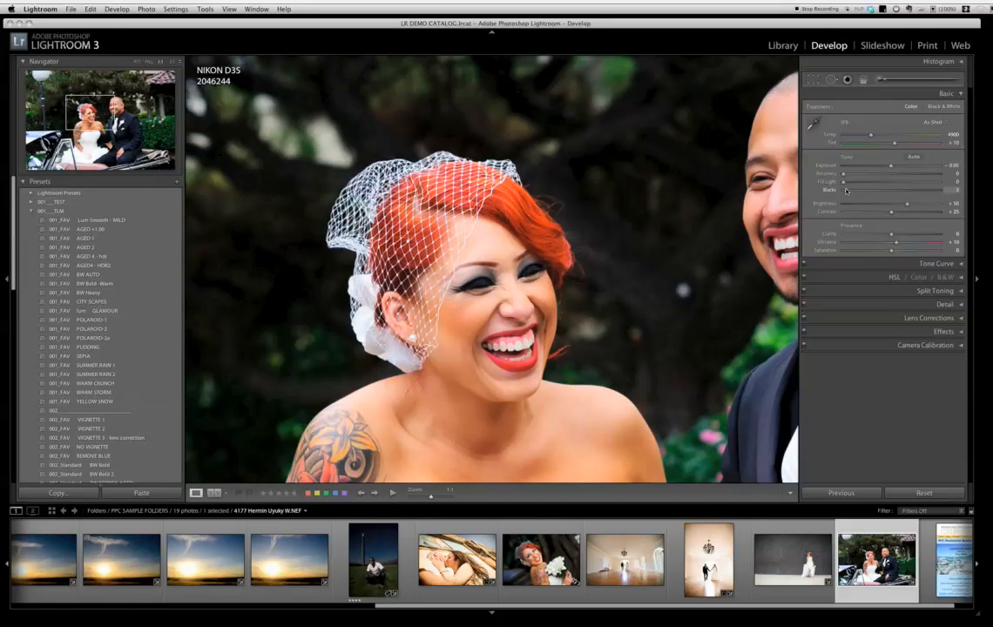
left_click_drag(853, 194, 853, 193)
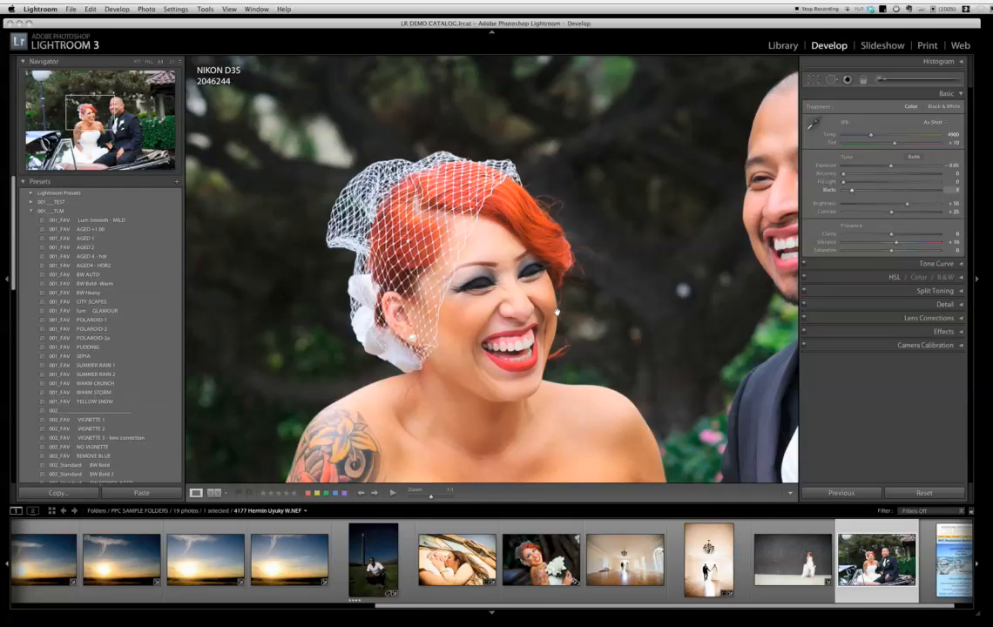
left_click_drag(852, 192, 842, 191)
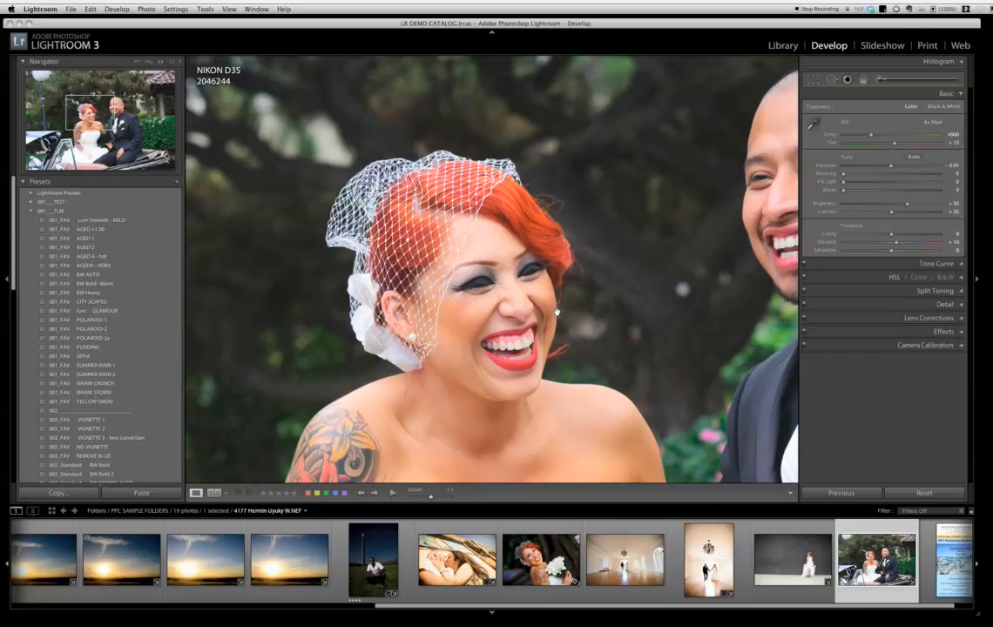
left_click(556, 311)
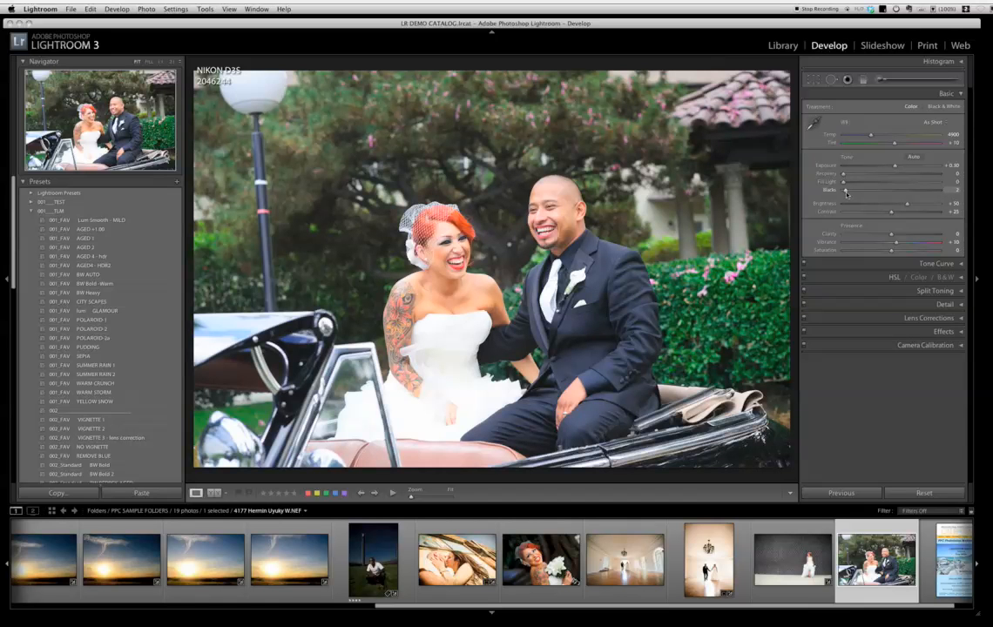
Step: Deepen the shadows with Blacks at 19, and lift them with Fill Light at 11
left_click_drag(846, 192, 851, 195)
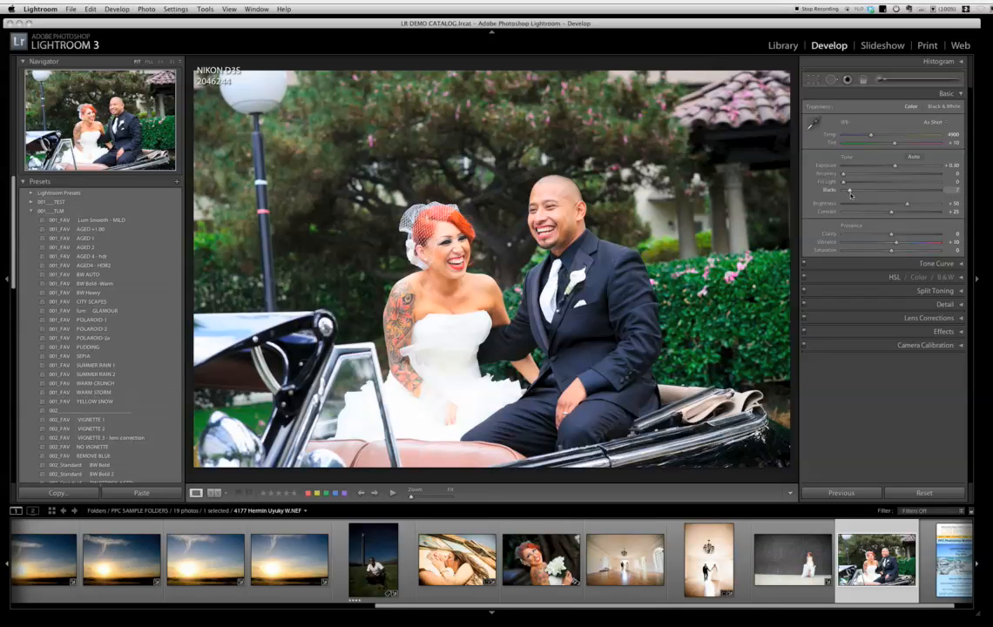
left_click_drag(850, 195, 851, 195)
left_click(862, 193)
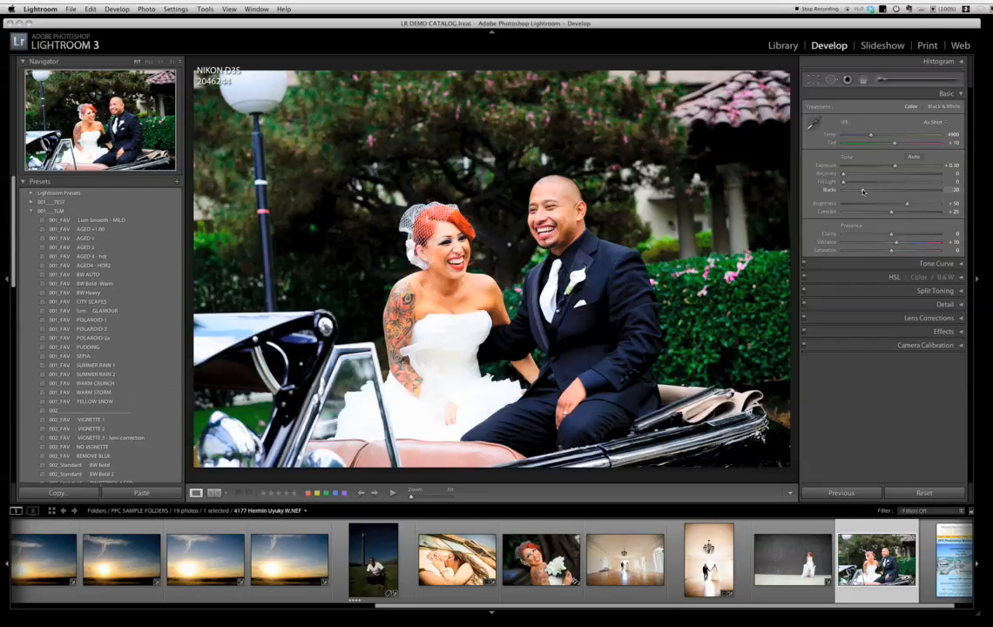
left_click(856, 183)
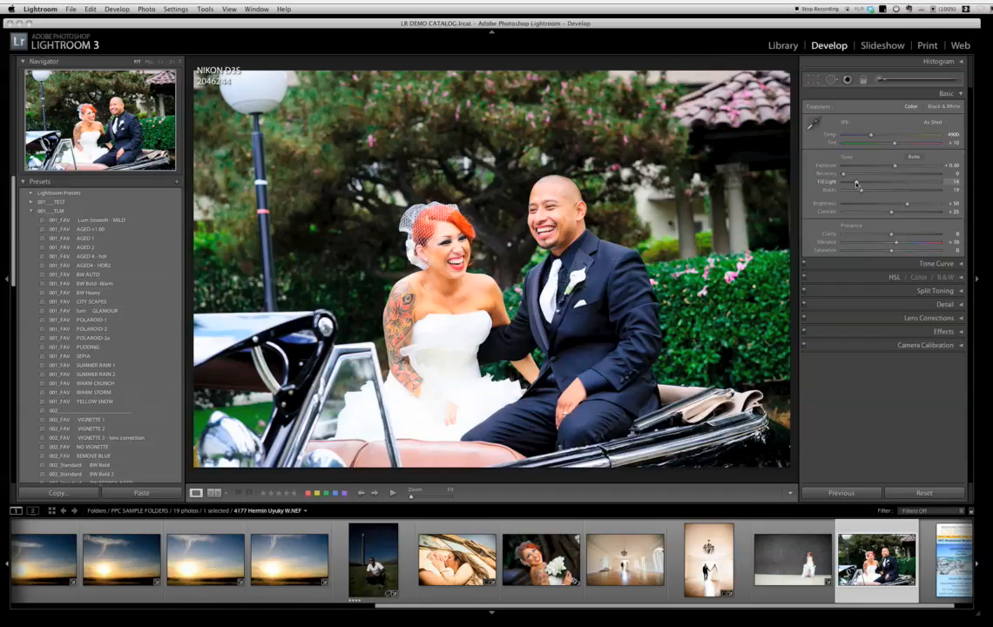
left_click_drag(857, 183, 854, 182)
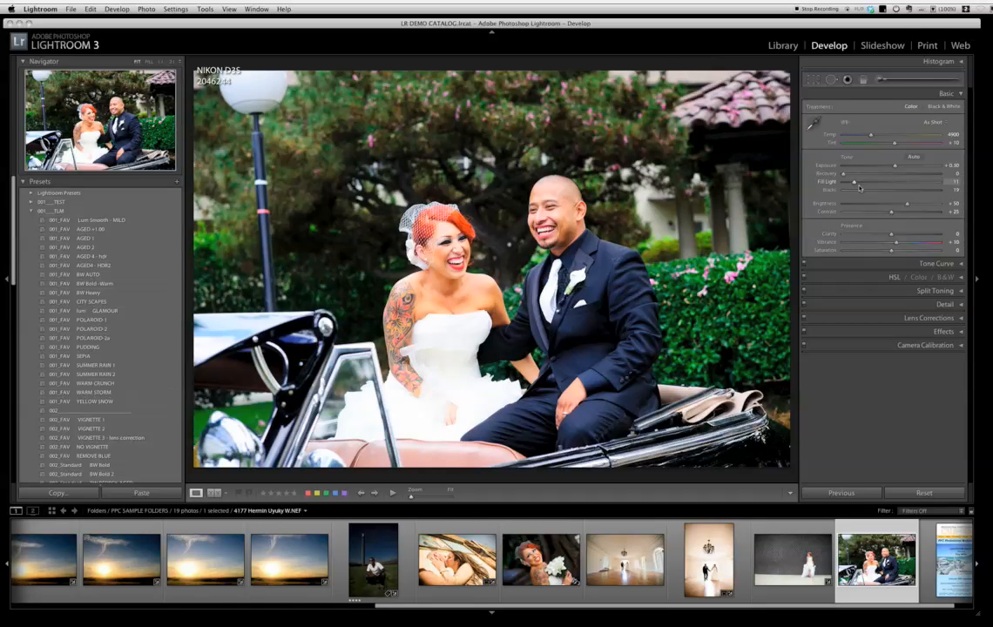
Step: Clear Fill Light and Blacks, and try a stronger combination of Blacks at 44 and Fill Light at about 58
left_click_drag(855, 183, 841, 187)
left_click(842, 190)
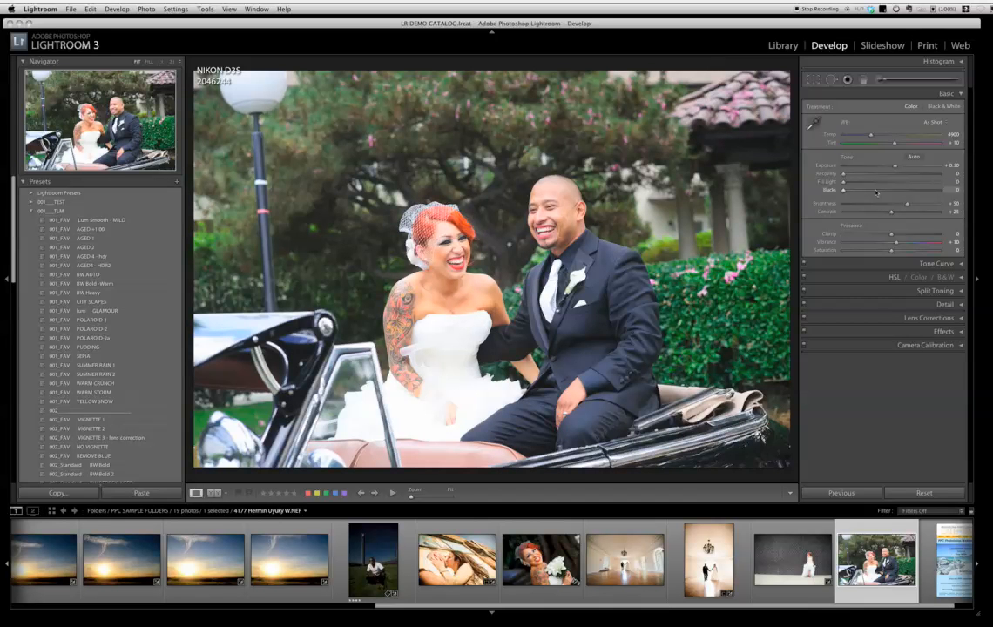
left_click_drag(875, 189, 885, 190)
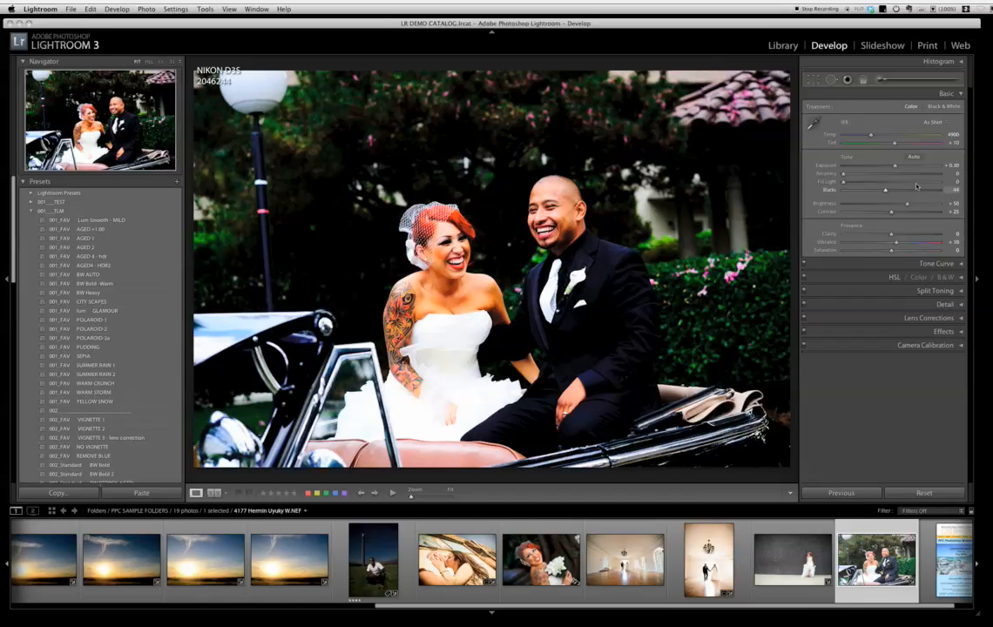
left_click_drag(843, 182, 916, 184)
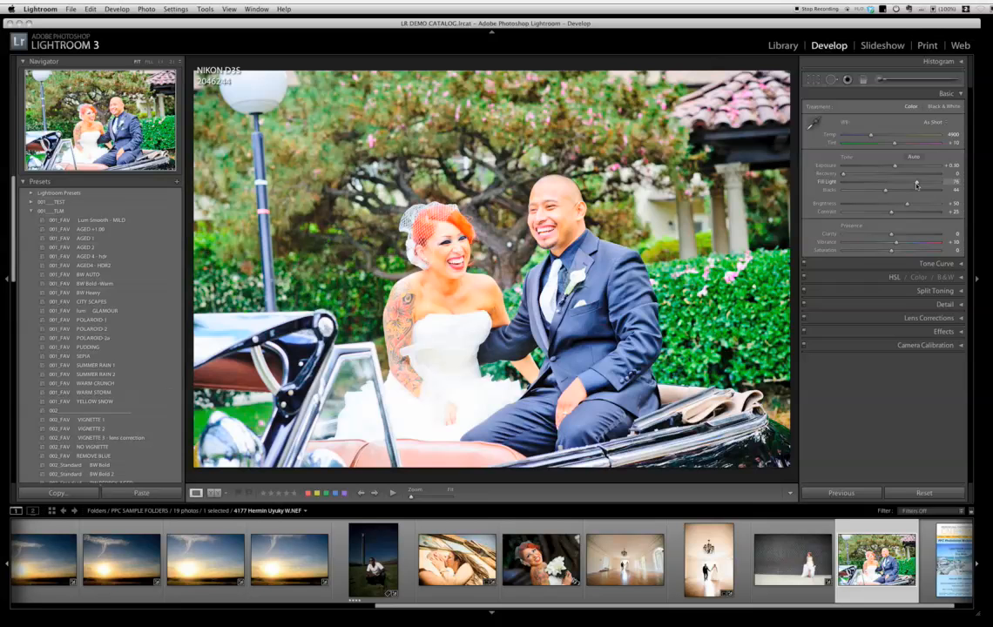
left_click_drag(916, 185, 899, 183)
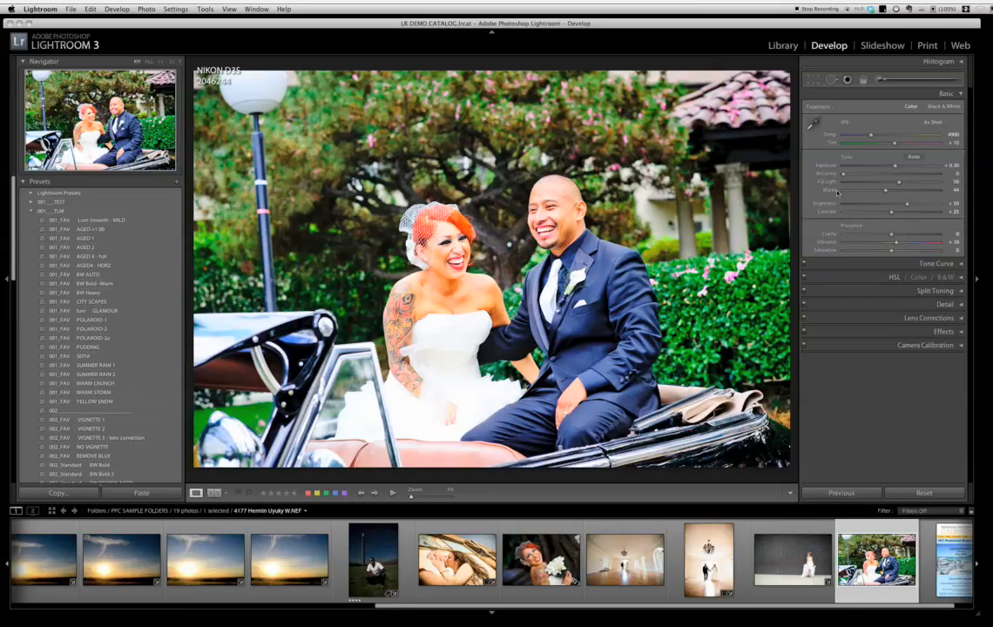
Step: Bring Blacks and Fill Light down to 0, and reset the car photo's develop settings
left_click_drag(885, 189, 847, 191)
left_click_drag(848, 191, 840, 190)
left_click_drag(898, 181, 842, 181)
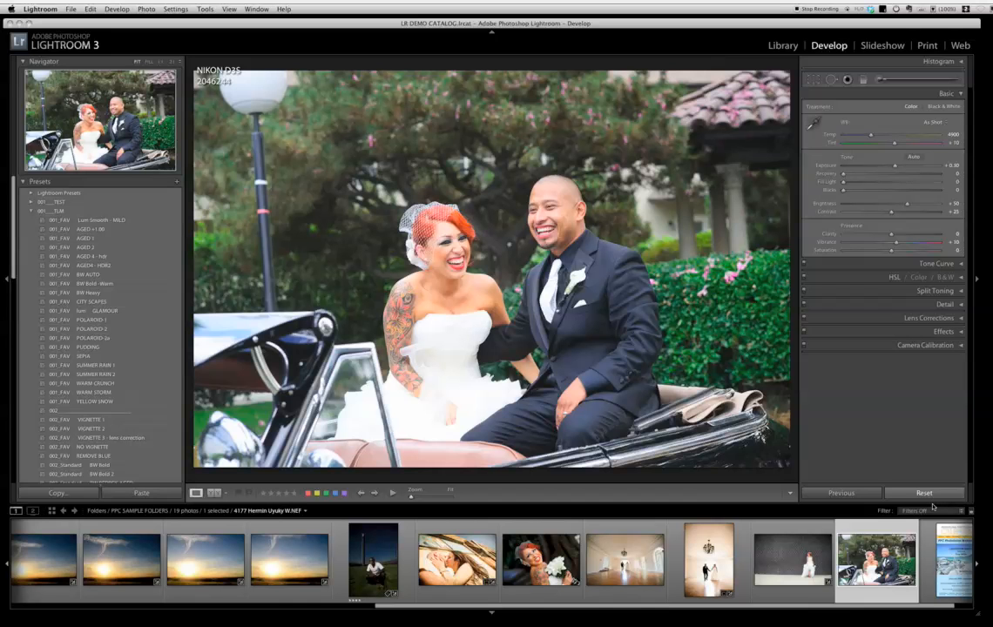
left_click(913, 156)
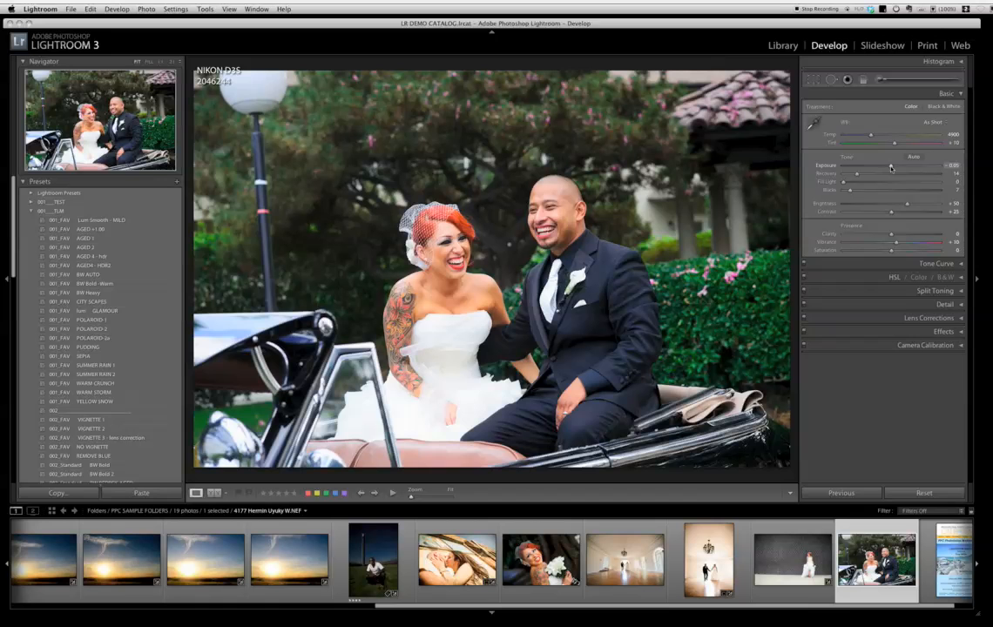
Step: Try an Exposure of +0.95 on the car photo, and bring it back to +0.10
left_click_drag(890, 168, 899, 168)
left_click_drag(899, 168, 902, 168)
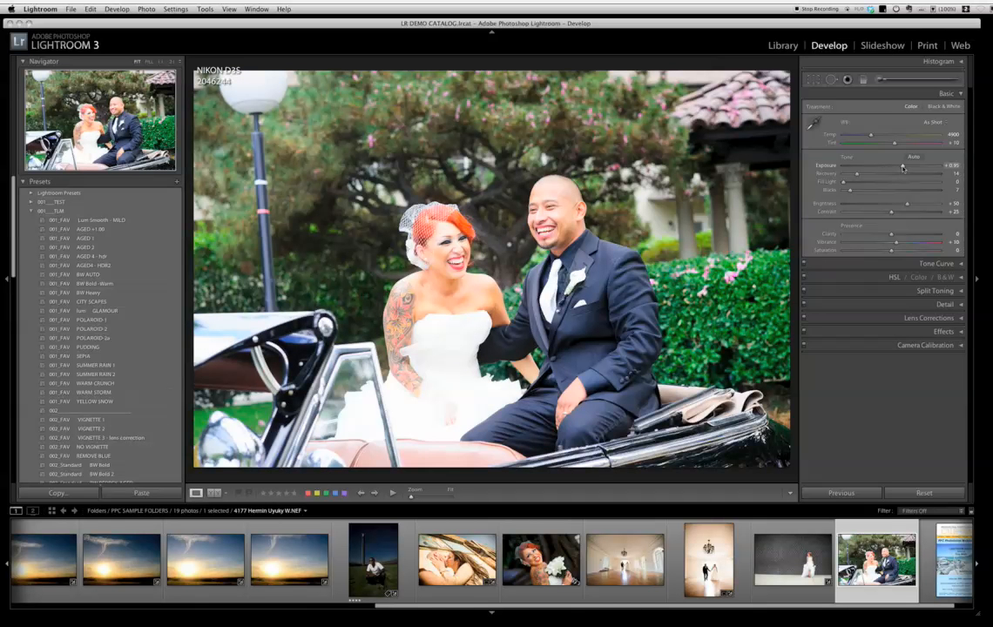
left_click_drag(902, 168, 901, 168)
key("super+z")
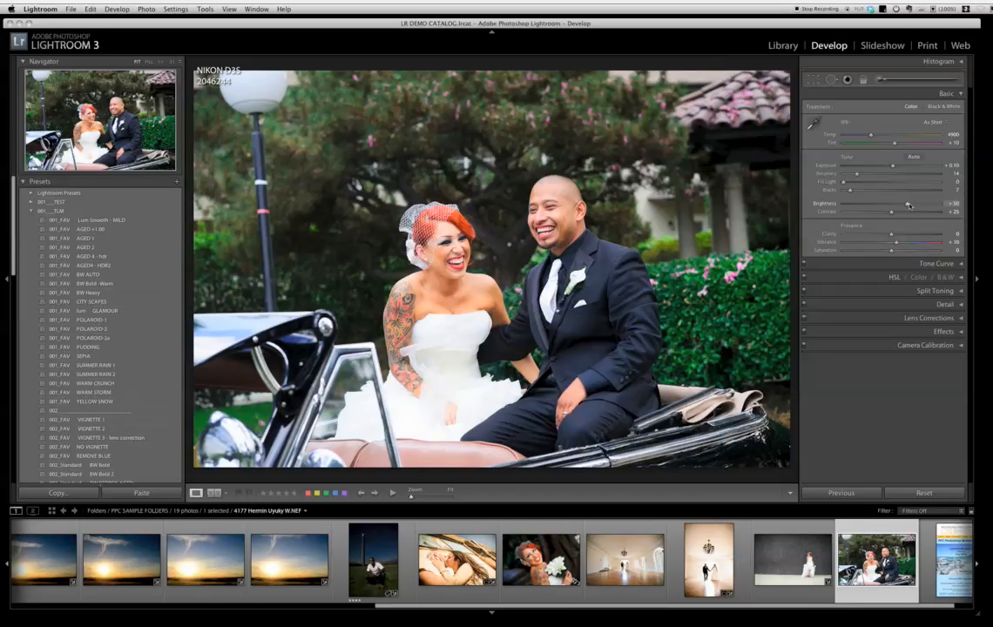
Step: Adjust the car photo's Brightness, trying +114 and +78
left_click_drag(908, 205, 930, 210)
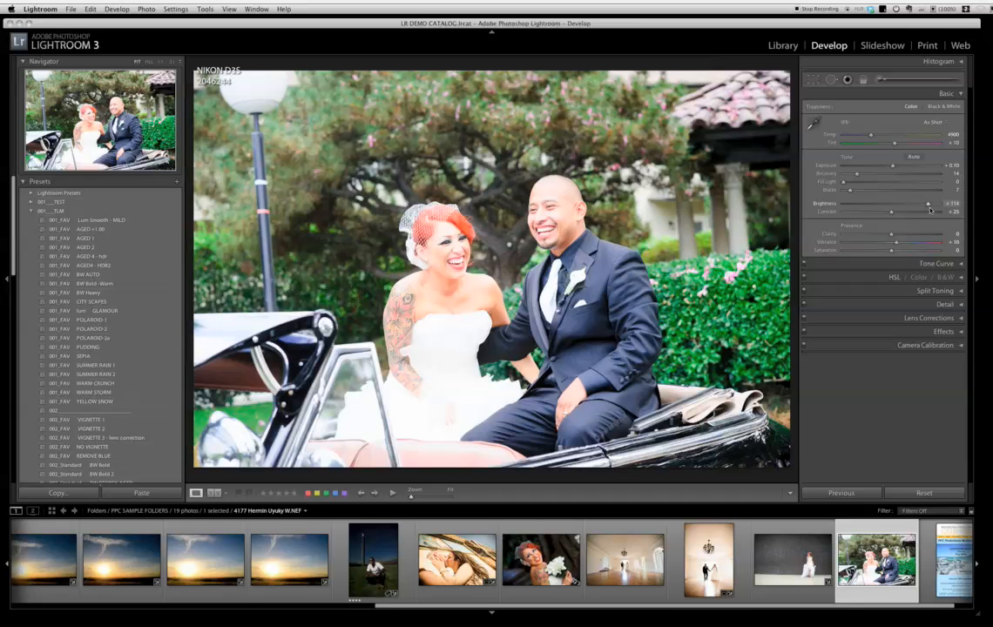
left_click_drag(930, 210, 918, 211)
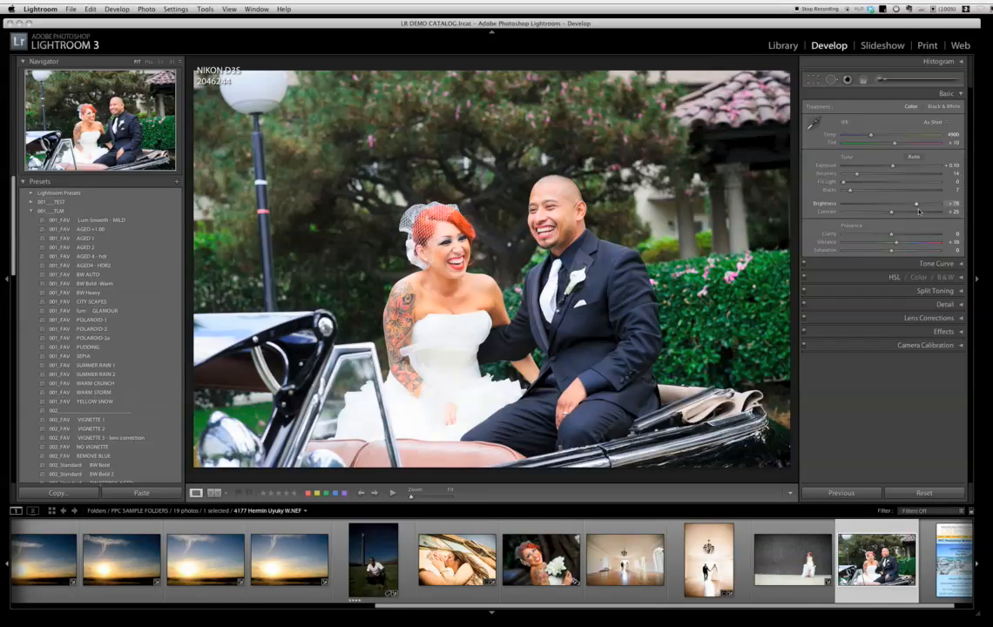
left_click_drag(919, 211, 923, 211)
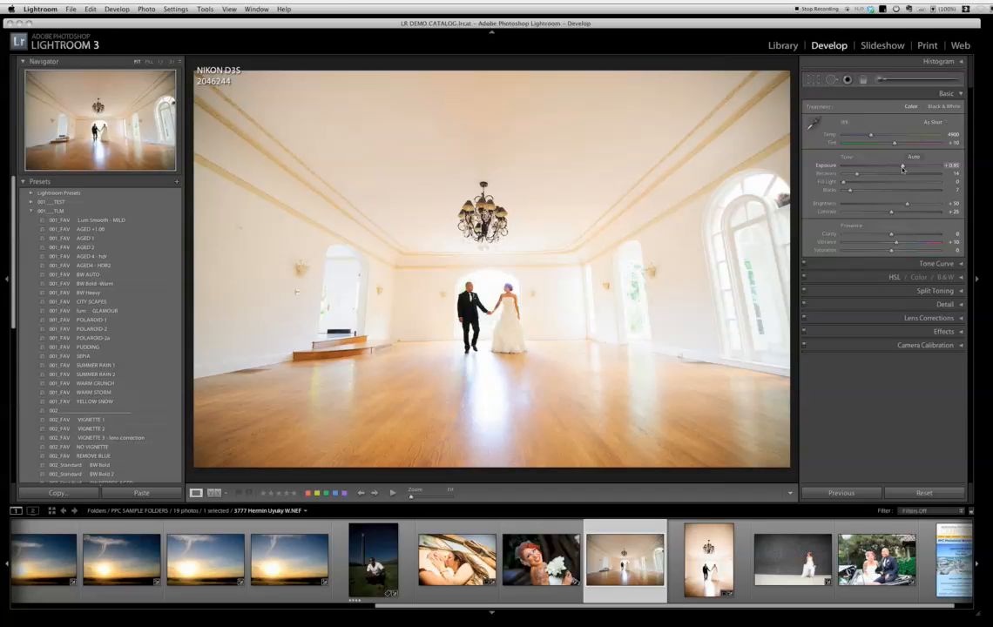
Step: Raise the Exposure of the ballroom photo to +1.45
left_click_drag(902, 168, 906, 167)
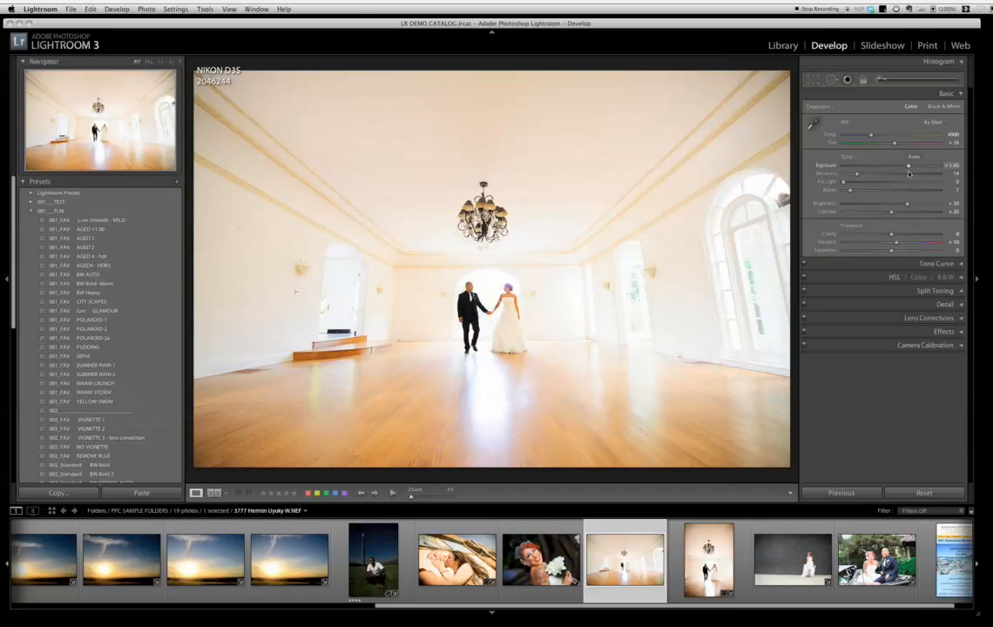
left_click_drag(907, 171, 910, 208)
Step: Examine the bride's face, tattoo and veil at 1:1 in the portrait with the white bouquet
key("Left")
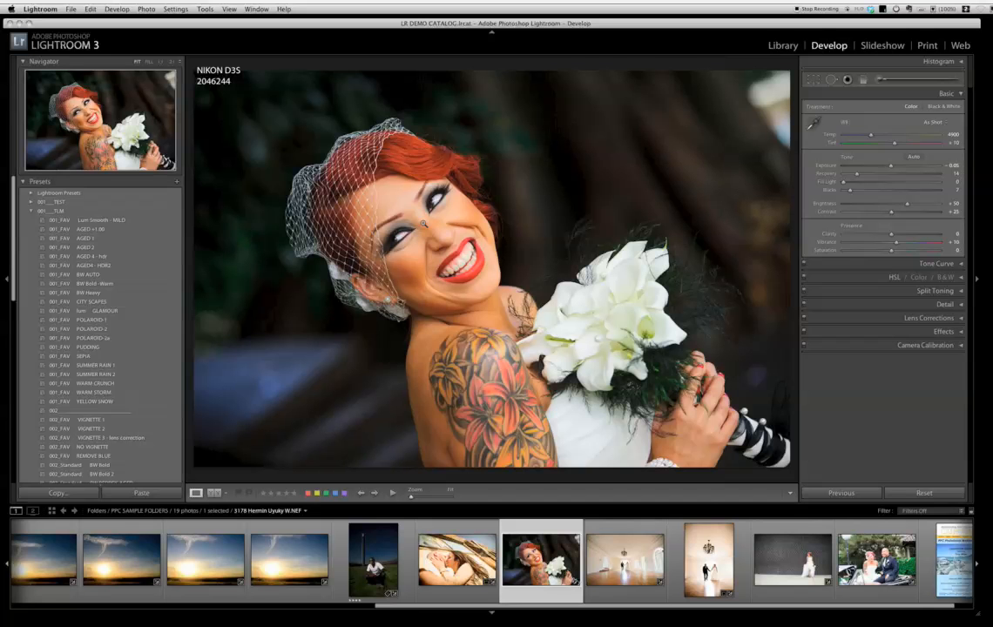
left_click(423, 224)
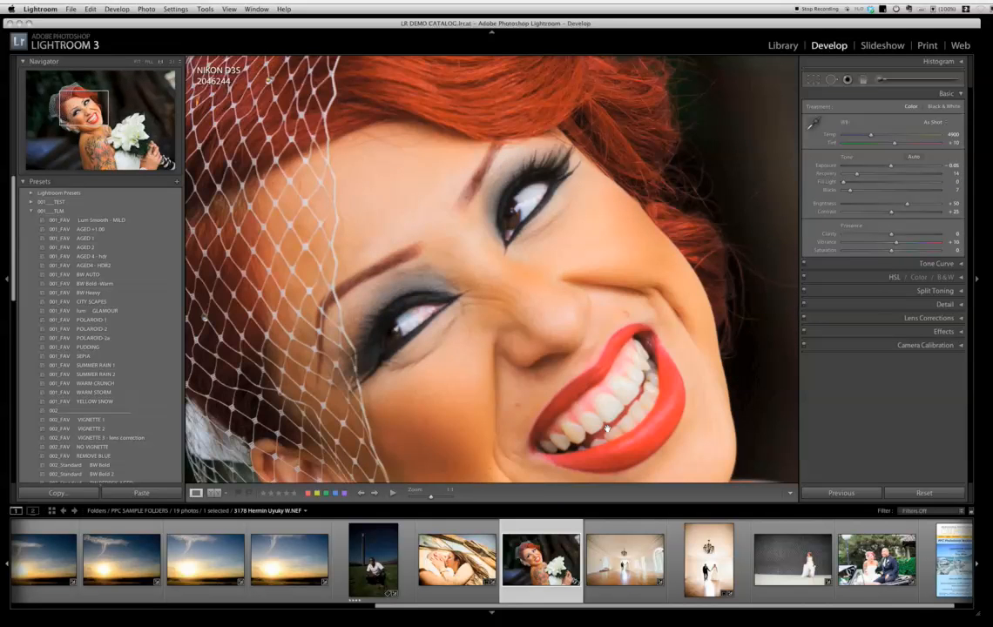
left_click_drag(607, 429, 630, 181)
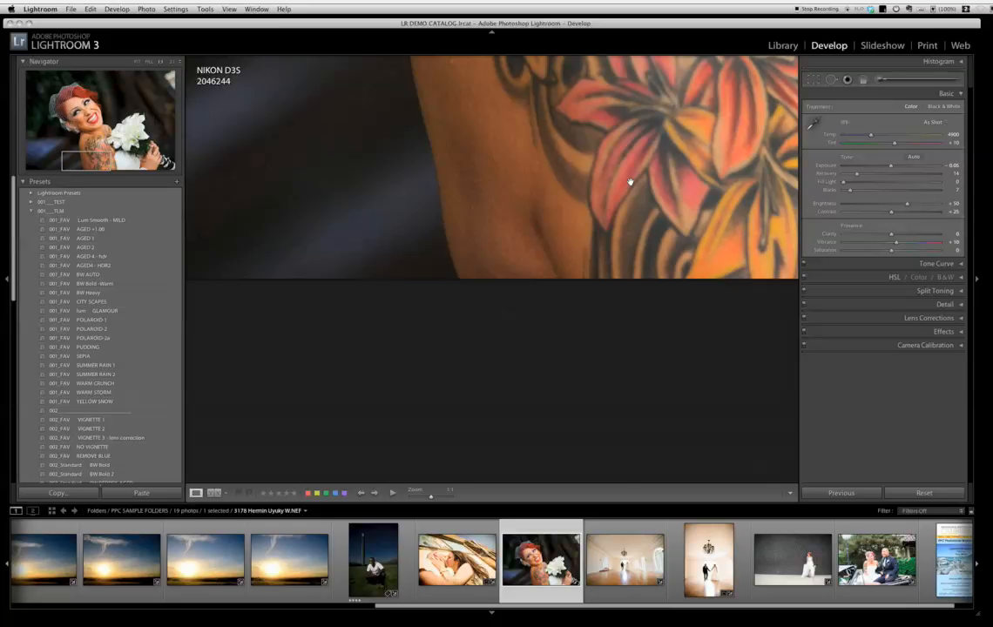
left_click_drag(630, 181, 614, 224)
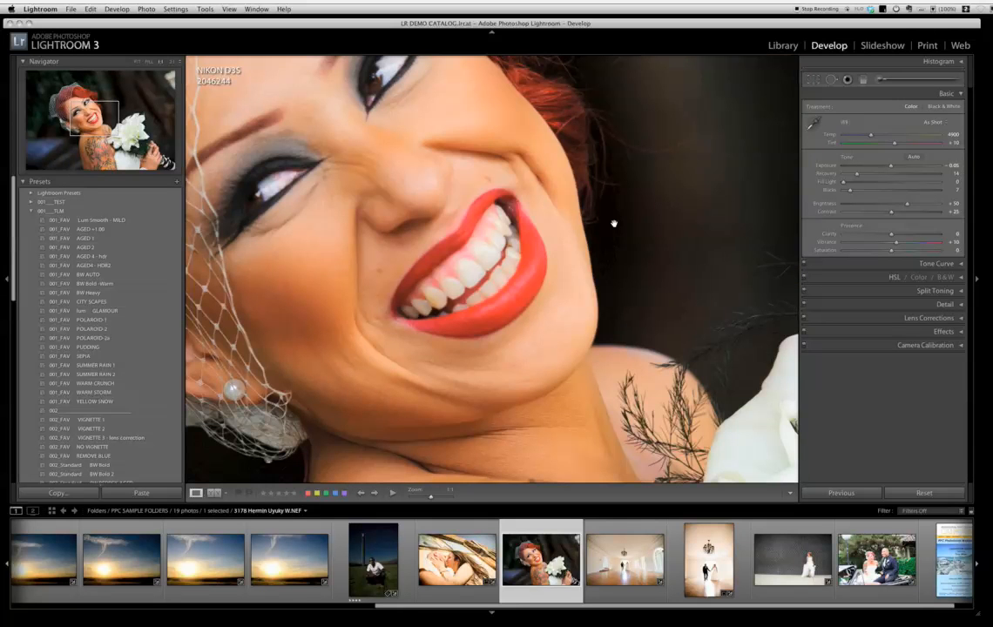
scroll(682, 197, "up", 4)
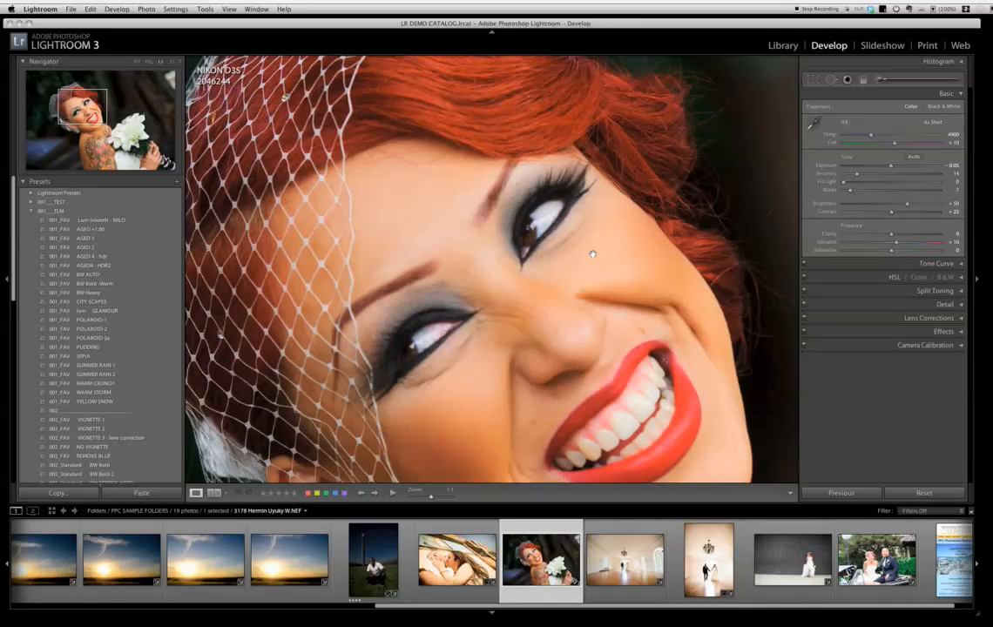
scroll(592, 253, "left", 5)
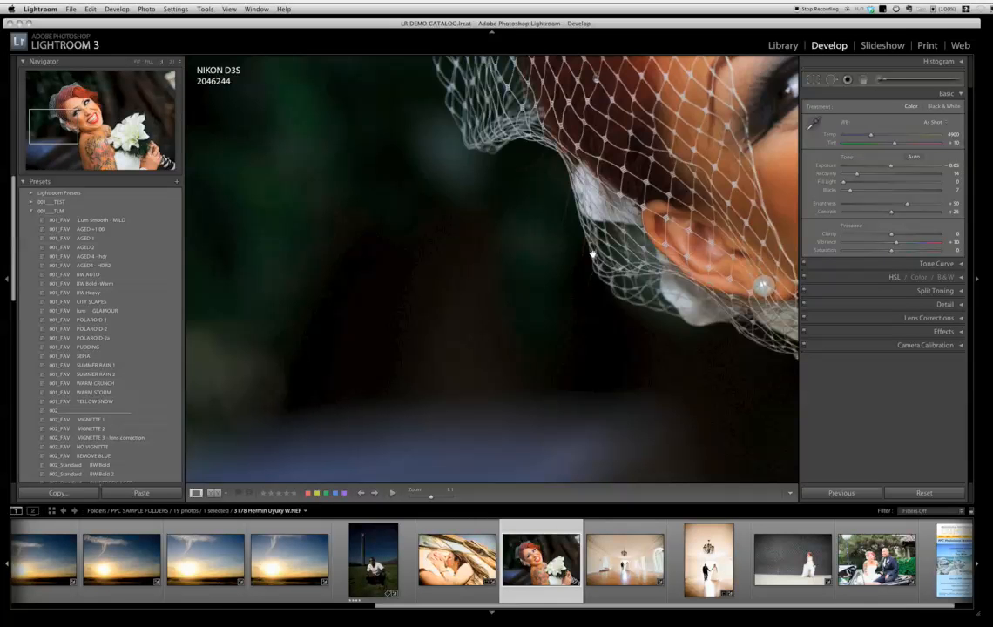
left_click_drag(751, 221, 623, 285)
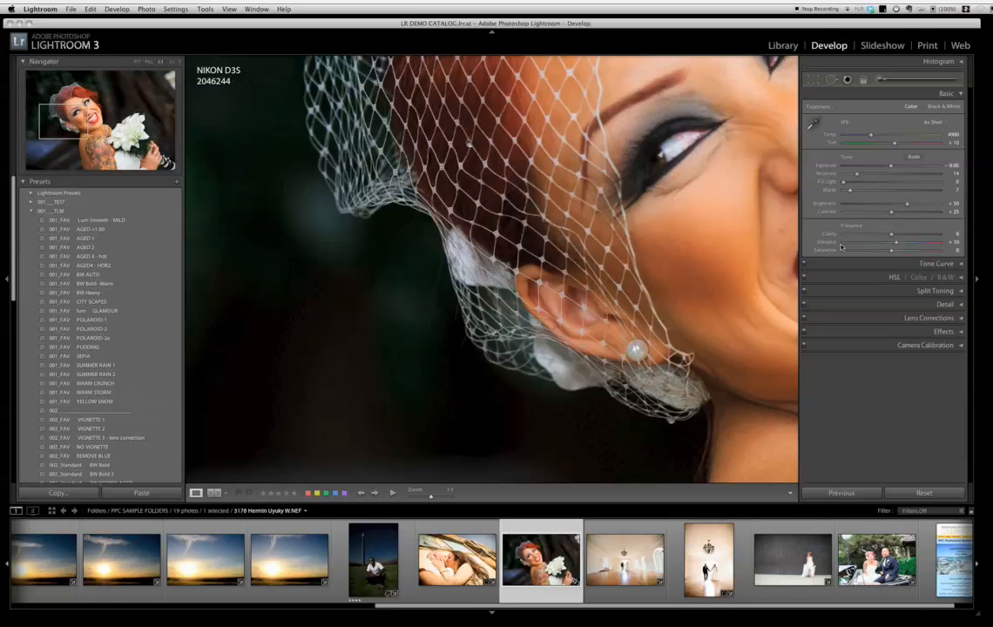
Step: Try Clarity values of +78, +100 and -74 on the bride portrait at 1:1
left_click_drag(891, 233, 929, 234)
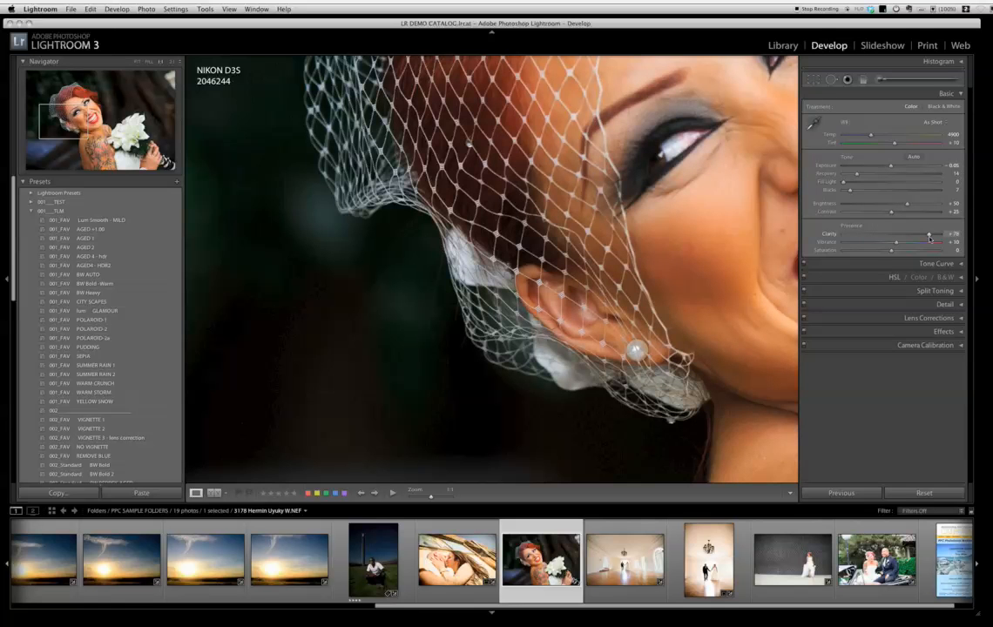
left_click_drag(929, 235, 942, 235)
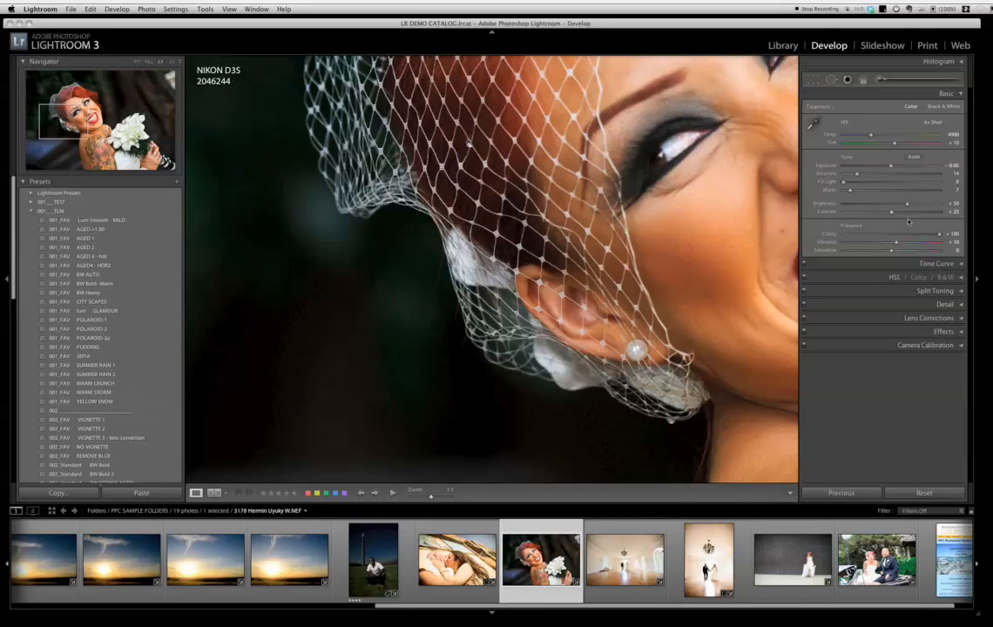
left_click_drag(936, 234, 855, 234)
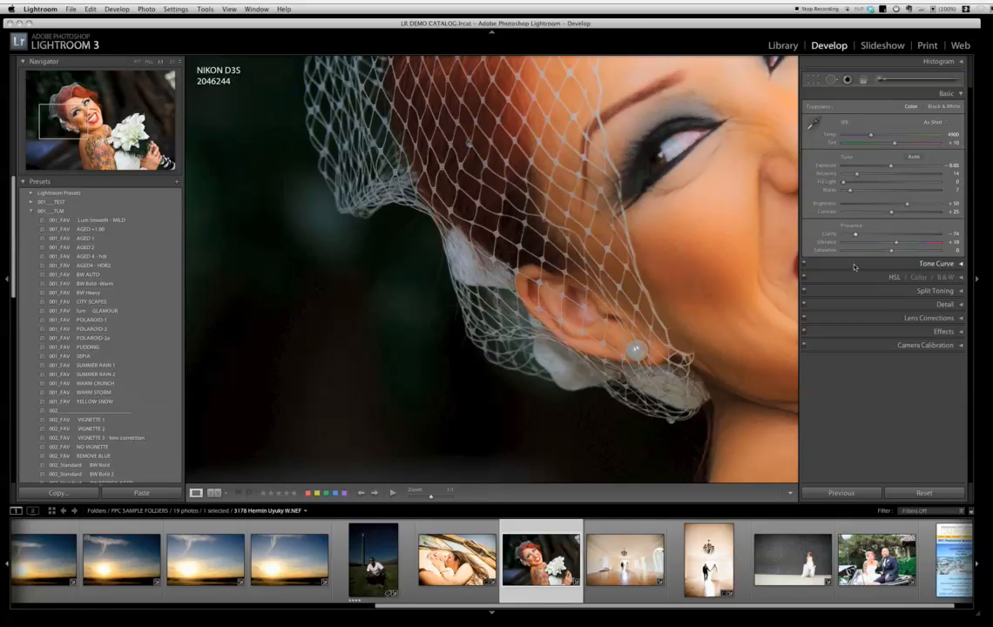
Step: Fit the whole bride portrait in view, try its Clarity at -100, +100 and +4, and raise it strongly again
left_click(566, 347)
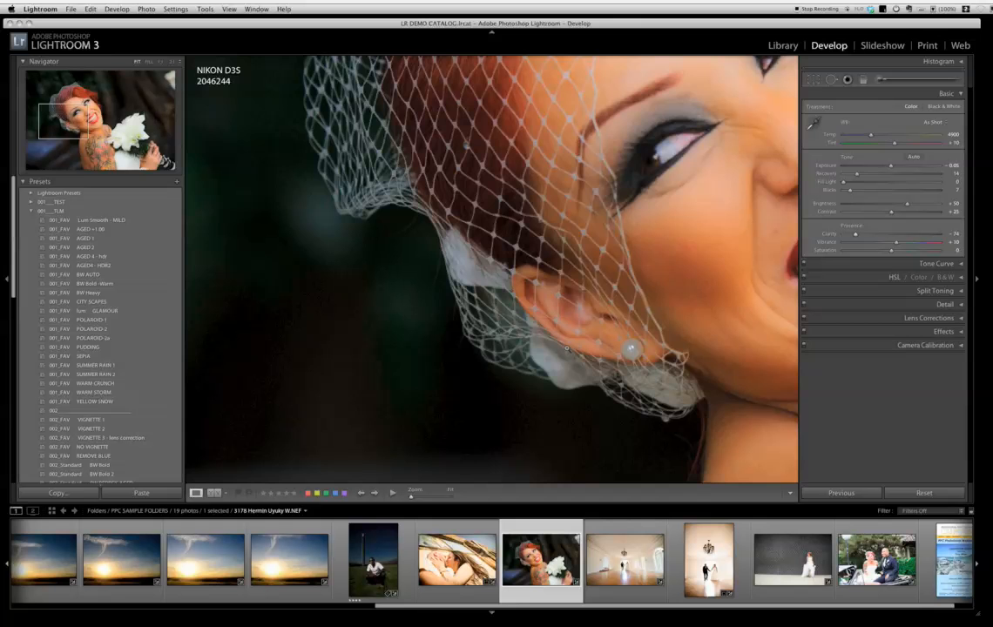
mouse_move(855, 234)
left_mouse_down()
mouse_move(874, 234)
mouse_move(840, 235)
left_mouse_up()
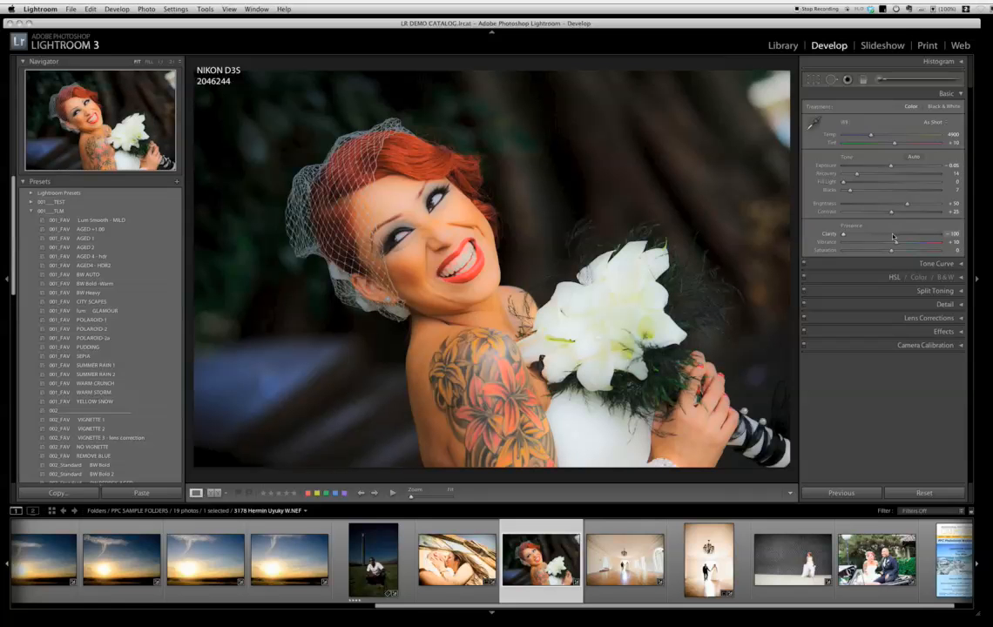
left_click_drag(844, 233, 938, 235)
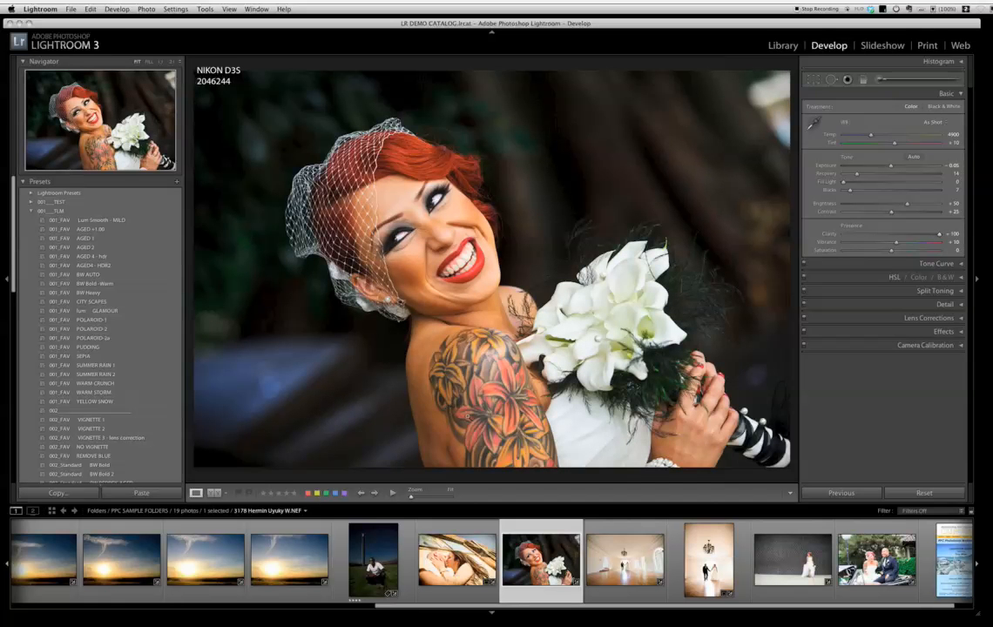
double_click(892, 234)
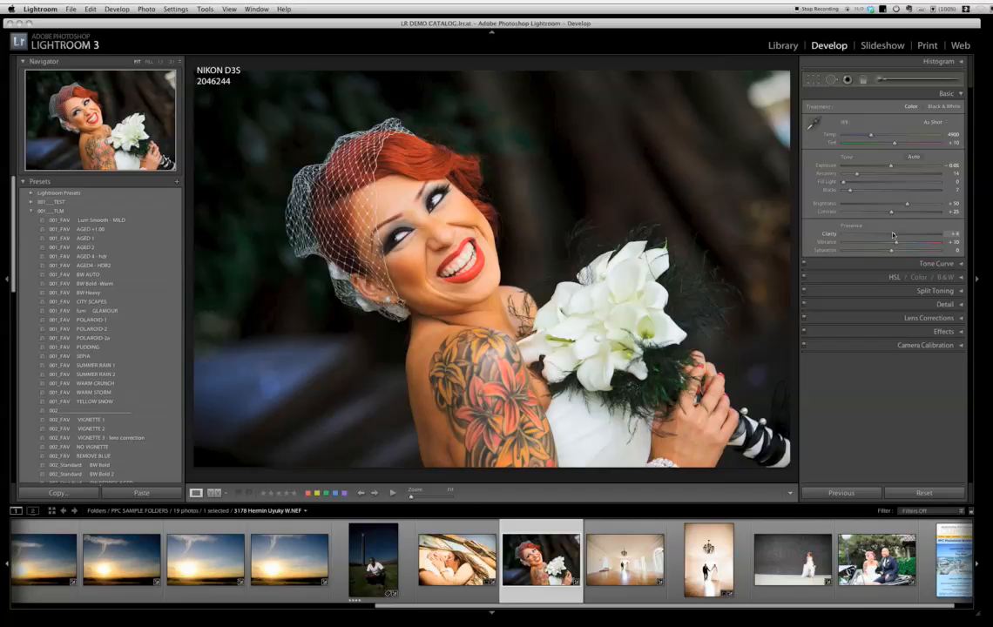
left_click_drag(894, 235, 940, 235)
Step: Raise the Clarity of the photo of the kissing couple to +100
left_click(467, 554)
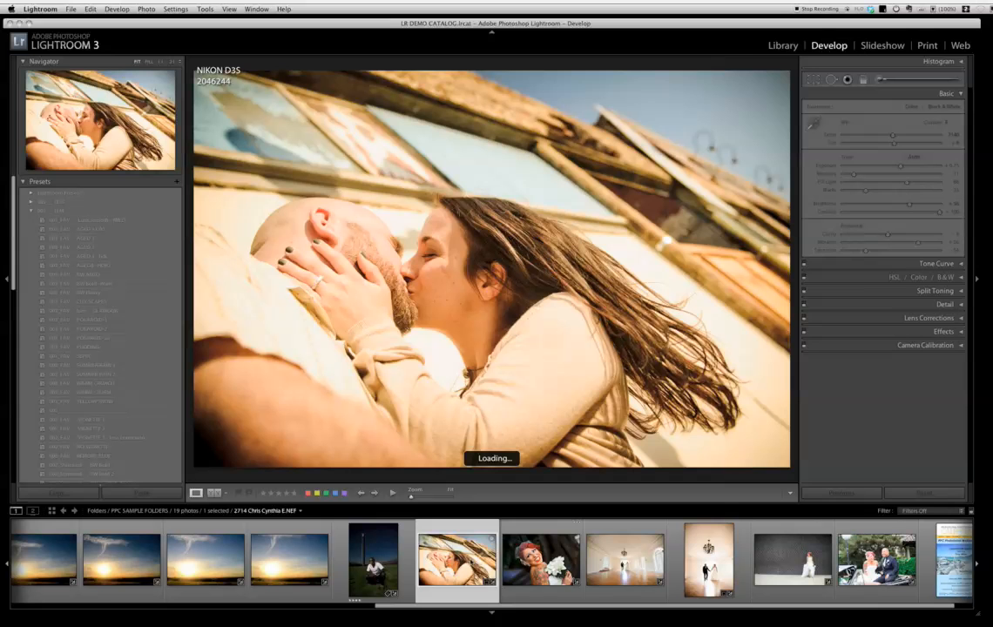
left_click(939, 234)
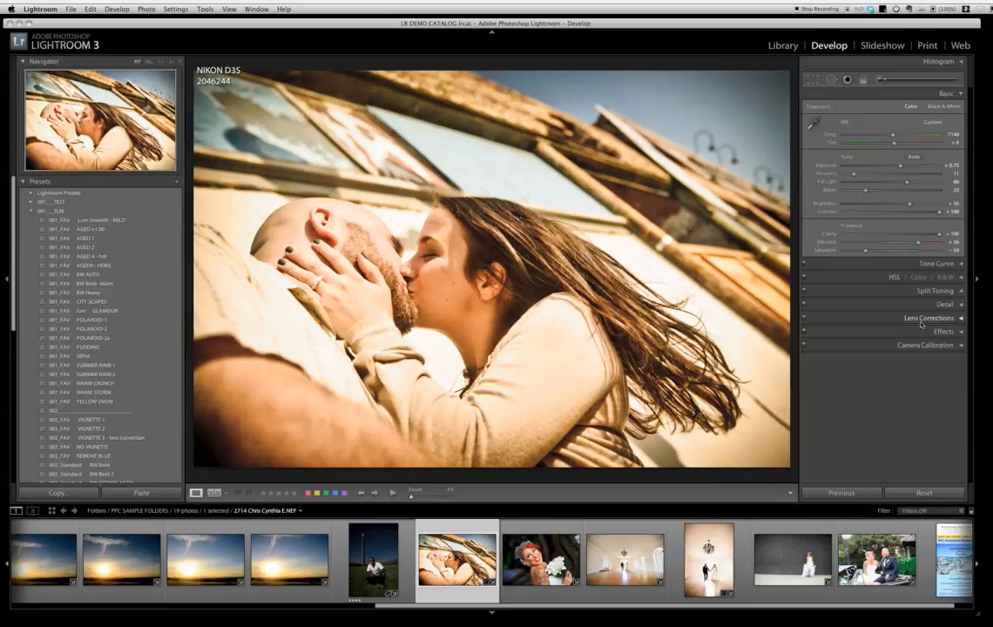